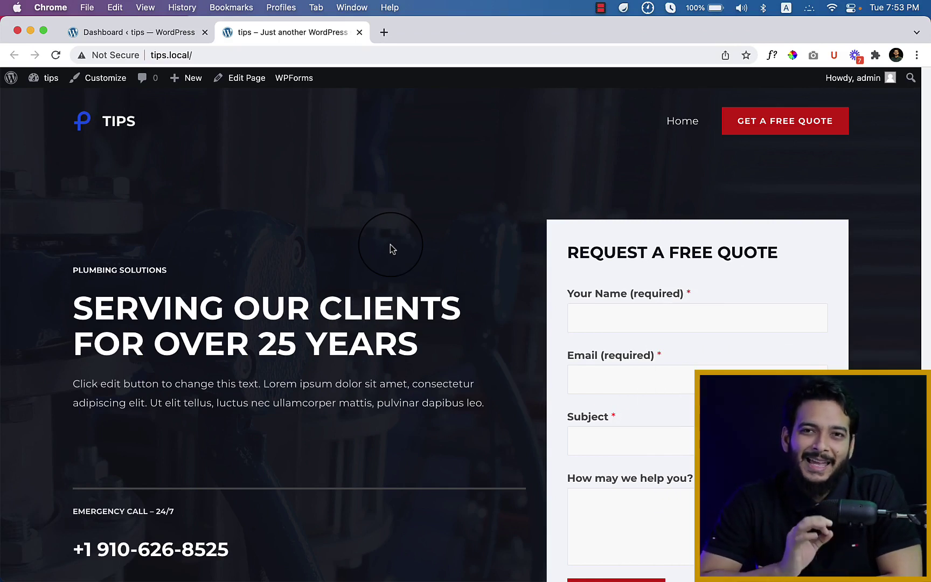
scroll(390, 249, "down", 3)
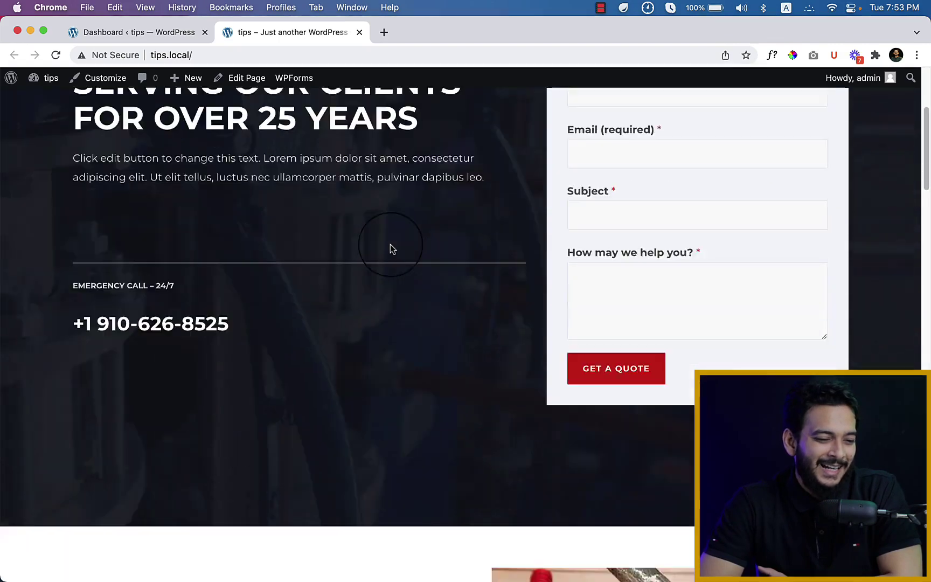
scroll(390, 249, "down", 5)
scroll(389, 249, "down", 4)
scroll(390, 248, "down", 2)
scroll(390, 249, "down", 5)
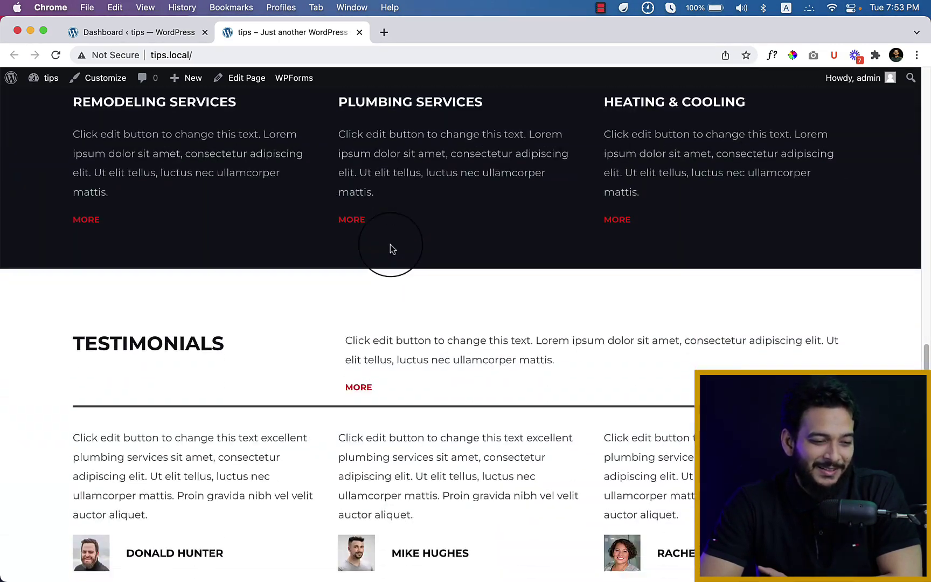
scroll(390, 249, "down", 1)
scroll(389, 249, "down", 5)
scroll(389, 249, "up", 5)
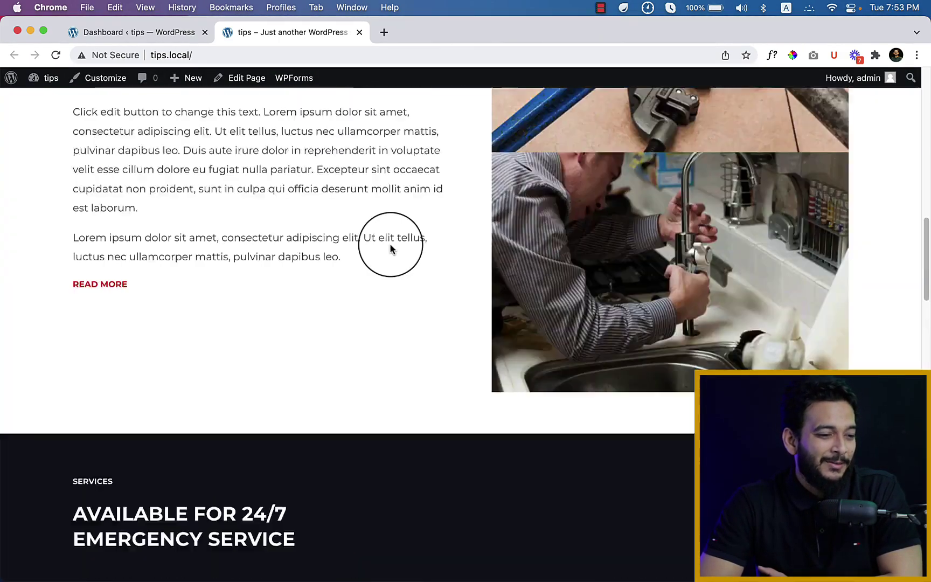
scroll(389, 249, "up", 5)
scroll(390, 249, "up", 5)
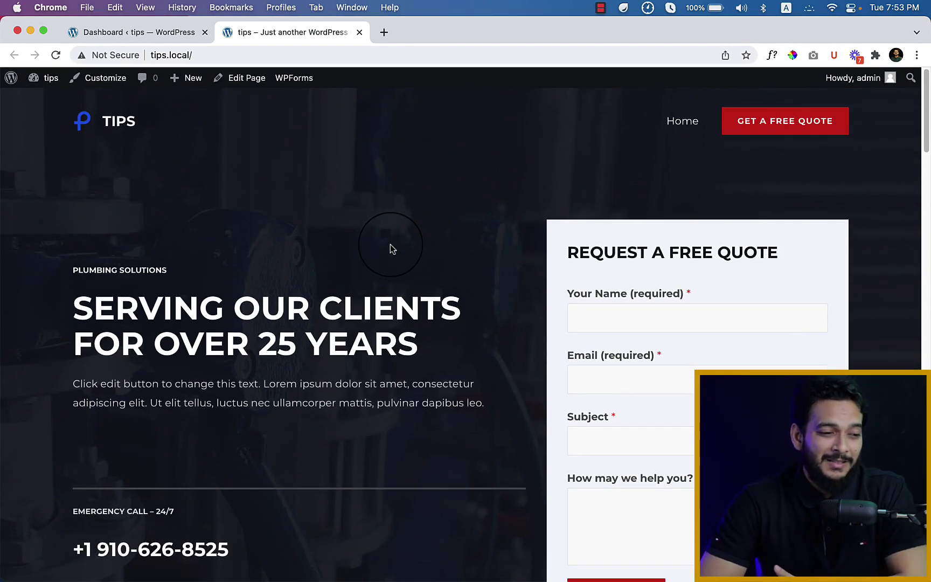
Find the Bulk Page Creator plugin by searching 'bulk pages', then install and activate it
left_click(153, 35)
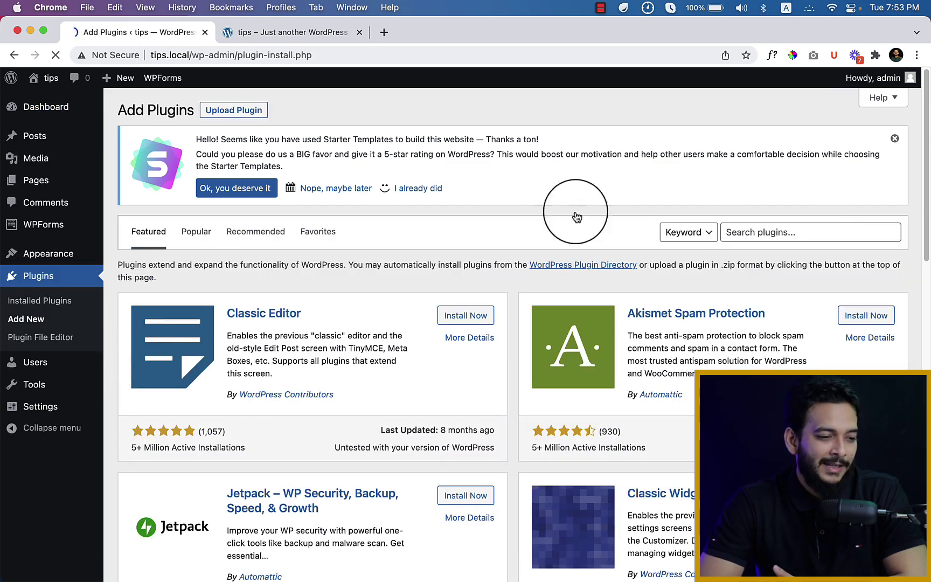
left_click(809, 239)
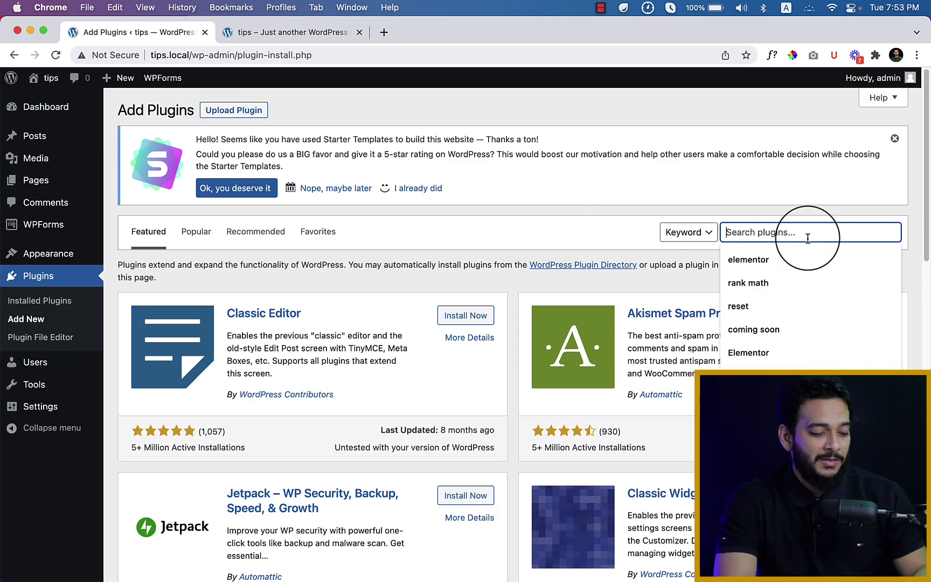
type("bulk pages")
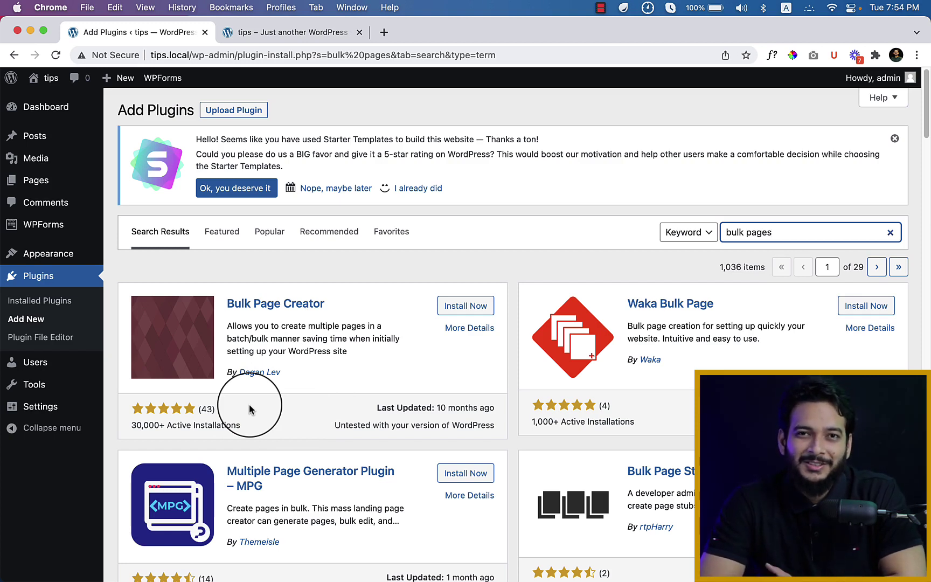
left_click(469, 307)
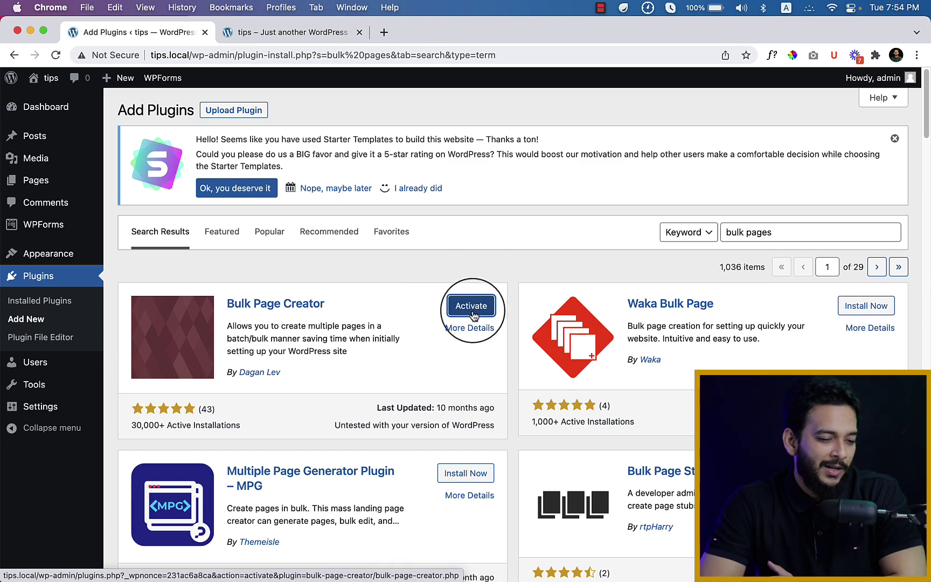
left_click(472, 306)
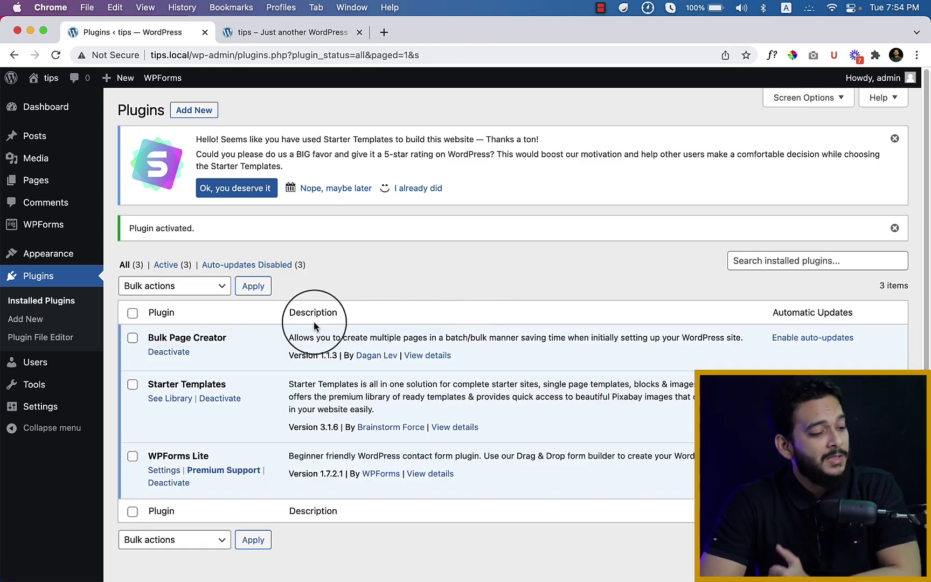
mouse_move(40, 407)
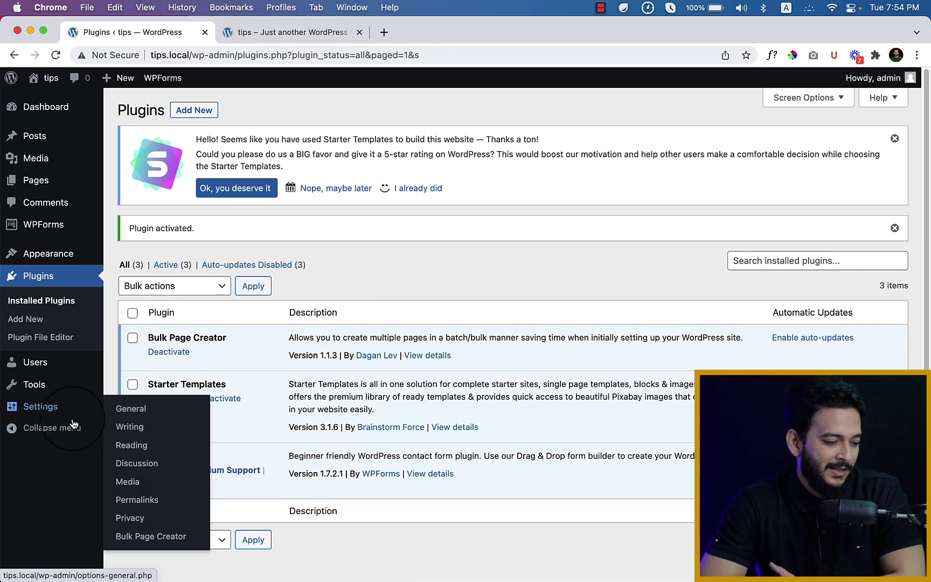
left_click(143, 537)
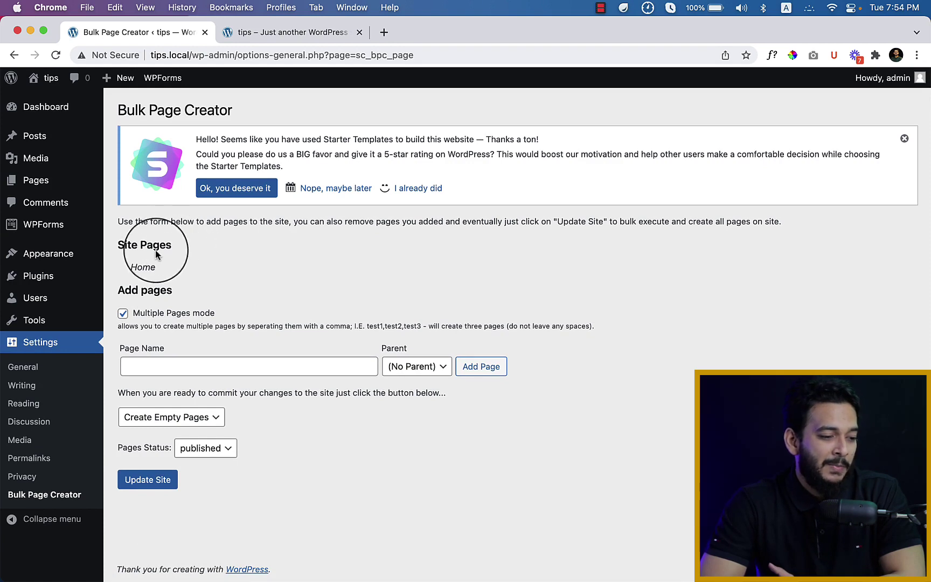
Enter the page names About, Services, Testimonials, FAQs and Contact, with Parent left as (No Parent)
left_click(905, 138)
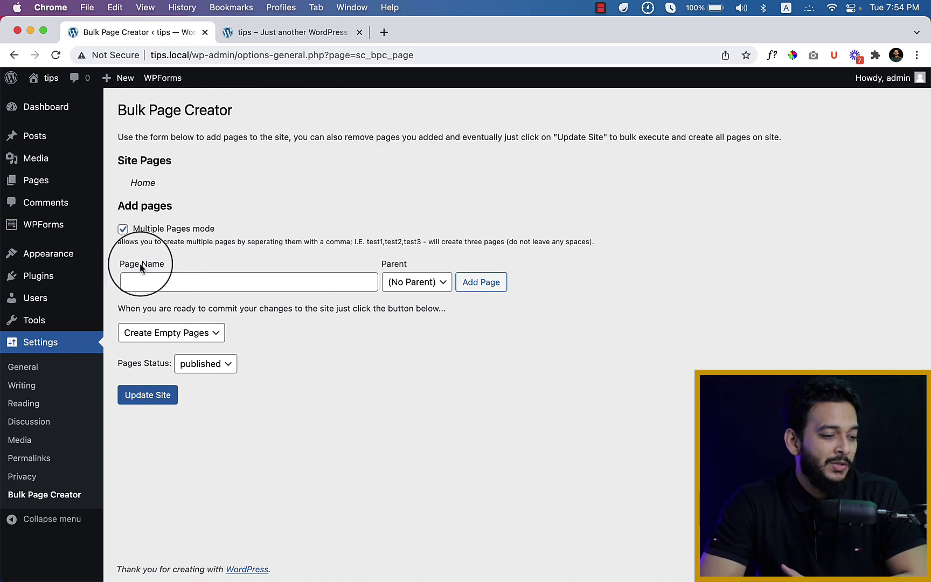
left_click(168, 282)
type("About, Services, Testimonials, FAQs, Contact")
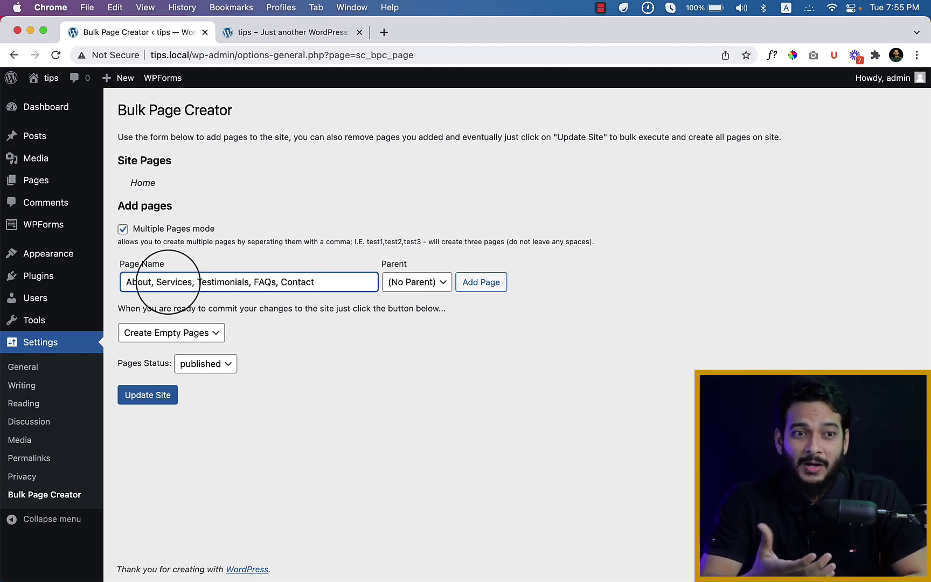
left_click(426, 293)
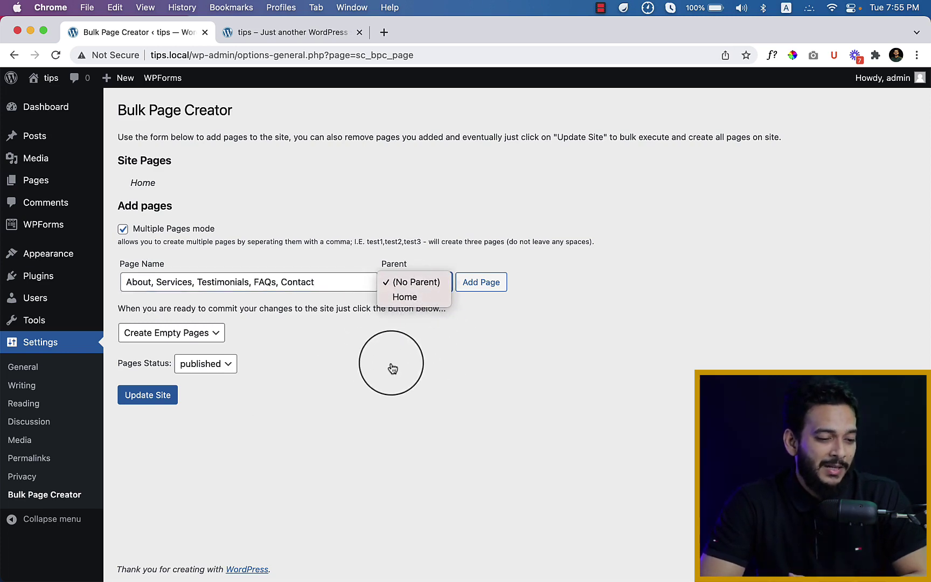
left_click(391, 367)
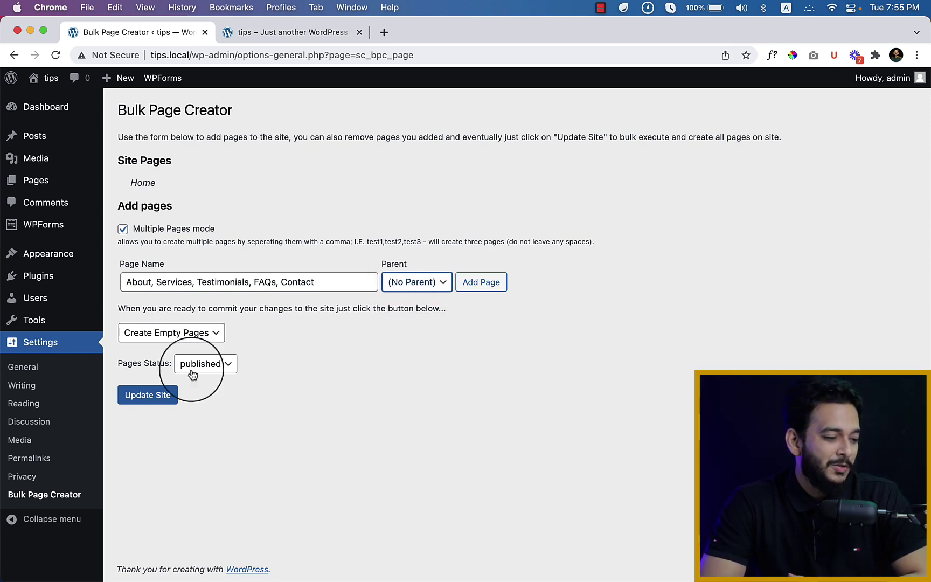
Bulk-create the About, Services, Testimonials, FAQs and Contact pages with Published status
left_click(490, 290)
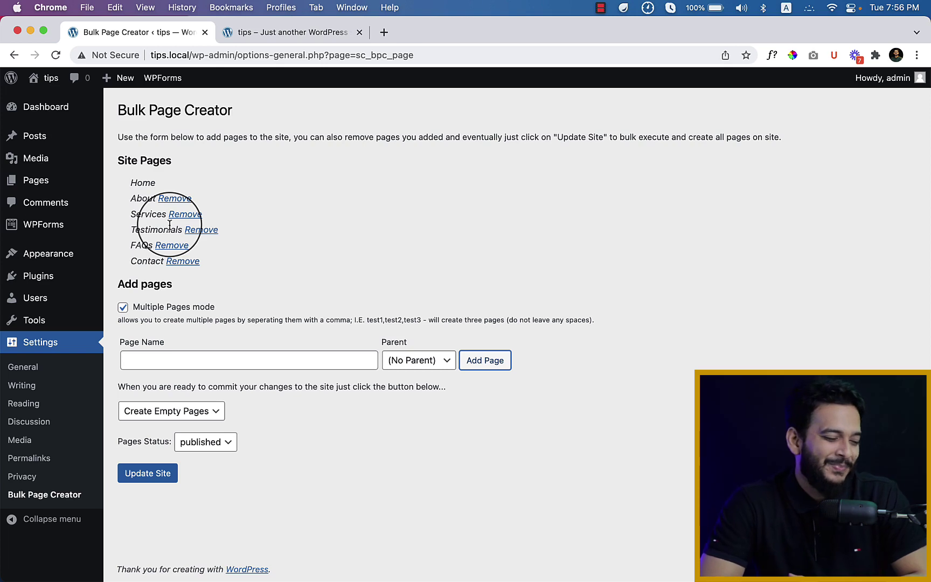
left_click(155, 421)
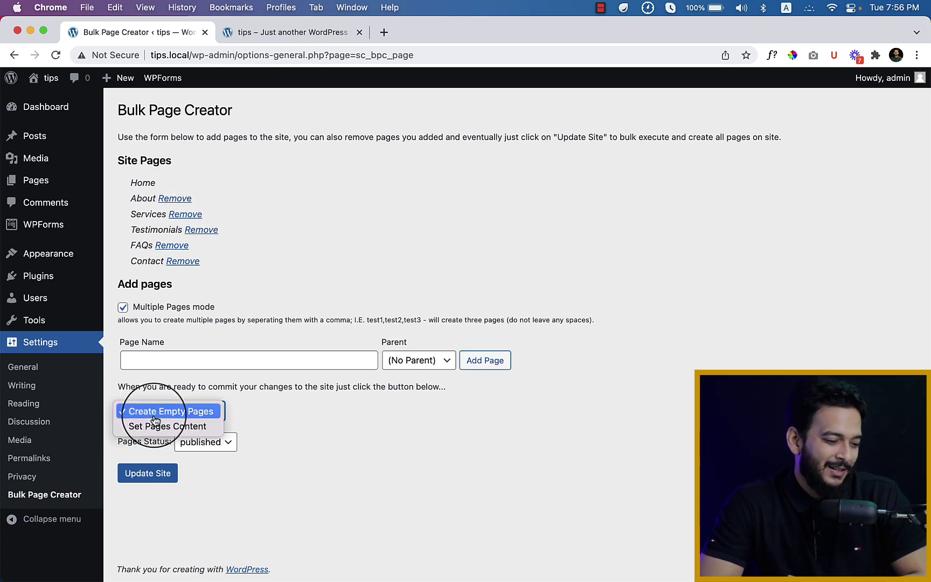
left_click(263, 422)
left_click(216, 444)
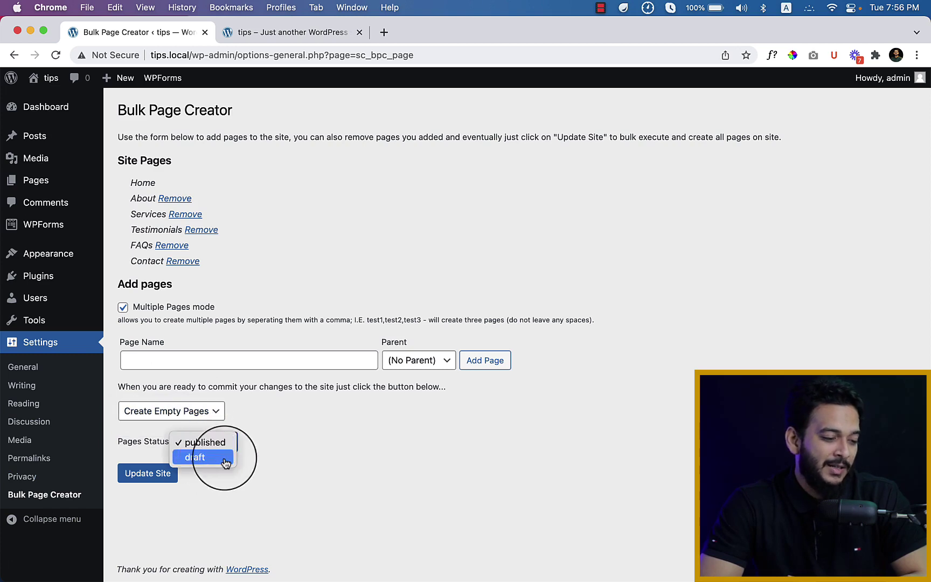
left_click(170, 530)
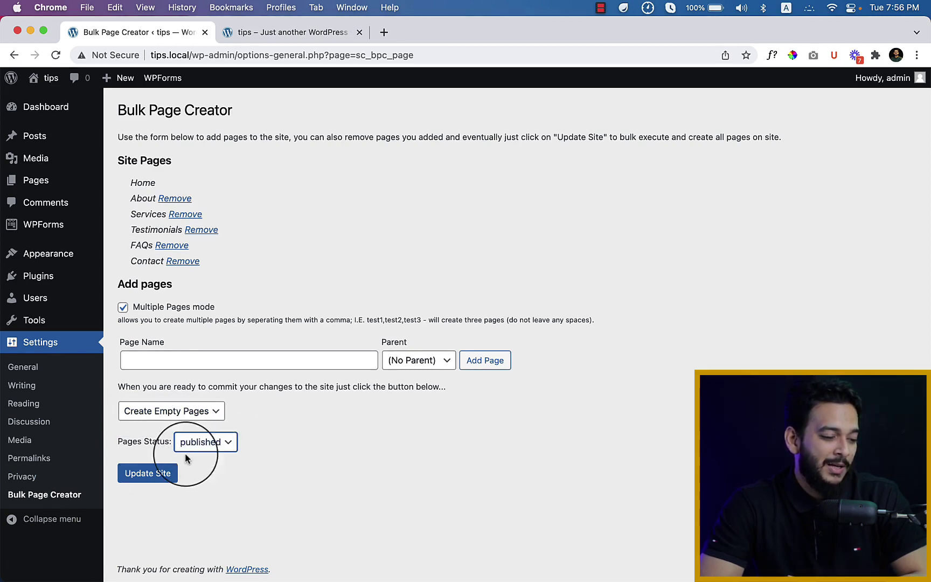
left_click(164, 474)
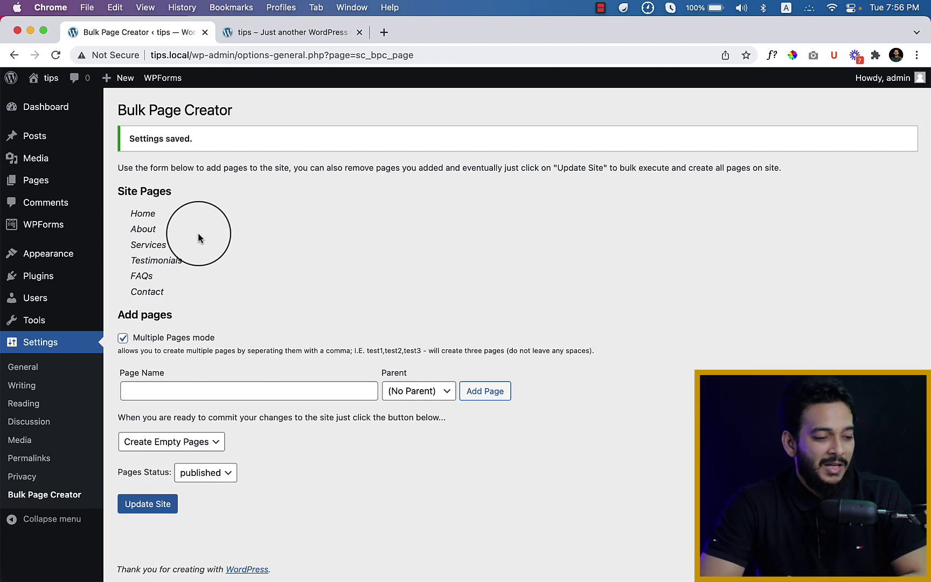
left_click(280, 31)
right_click(338, 230)
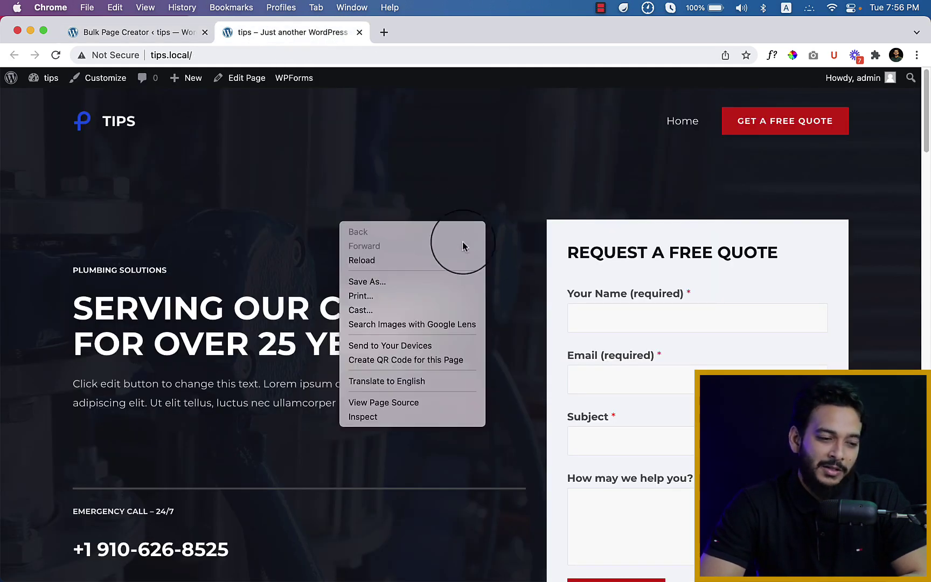
left_click(422, 261)
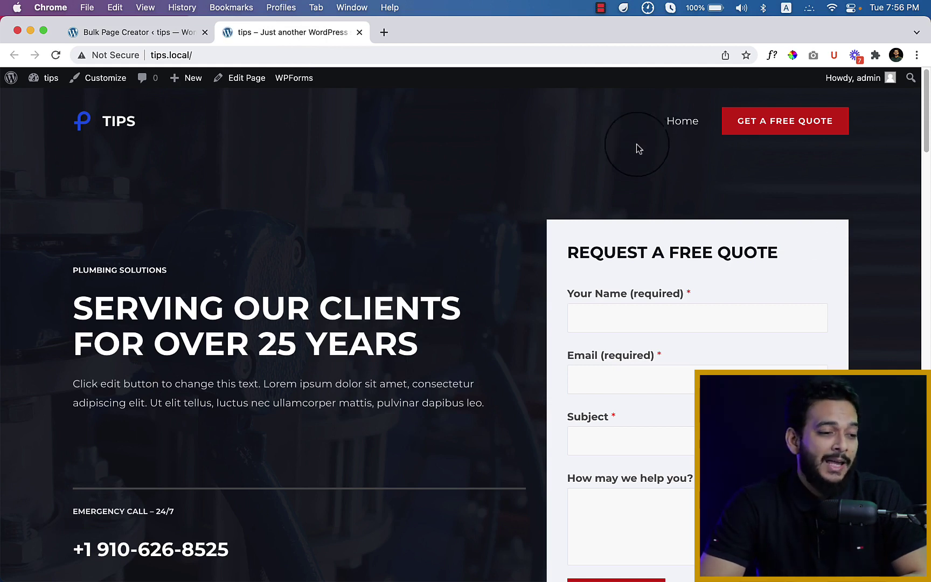
left_click(167, 32)
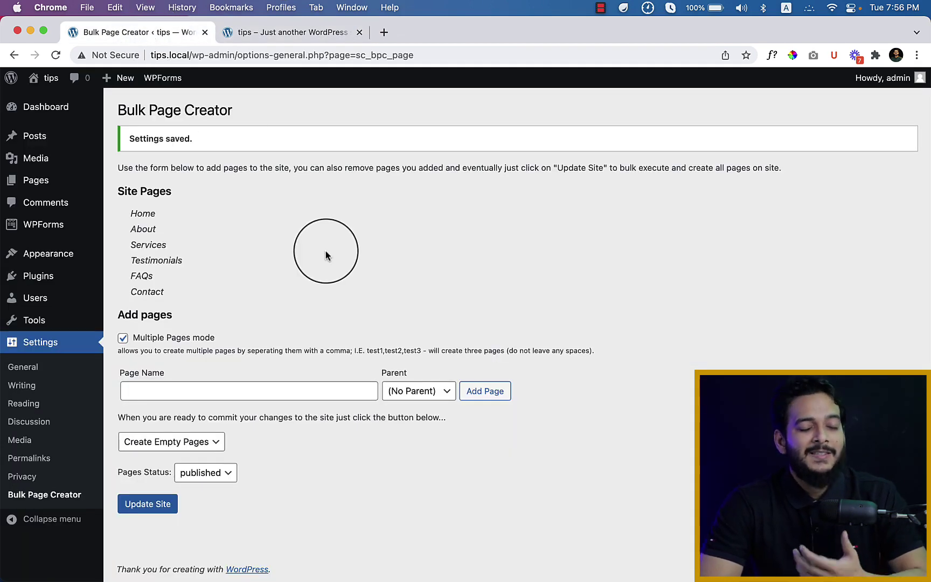
mouse_move(36, 181)
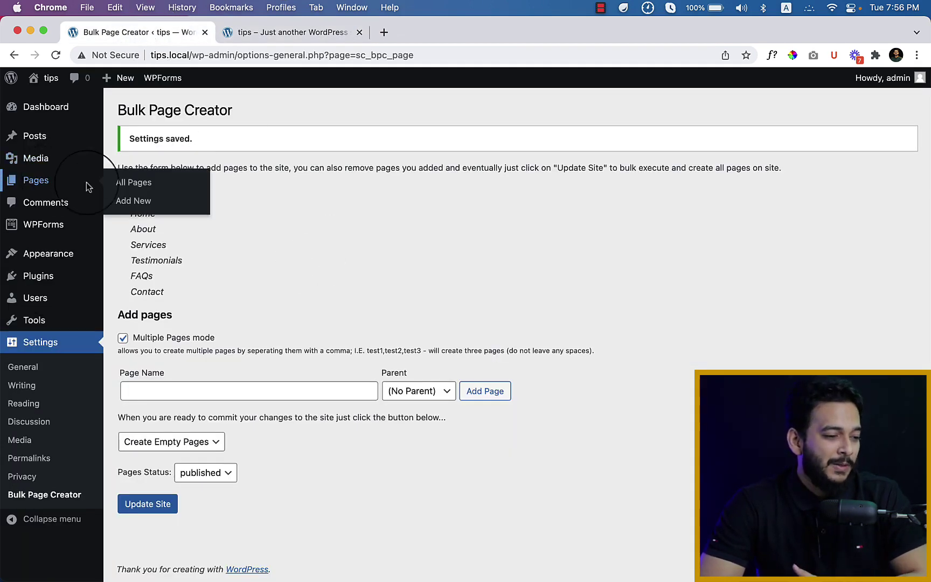
Add the About, Services, Testimonials, FAQs and Contact pages to the Primary Menu after Home, and save it
left_click(133, 182)
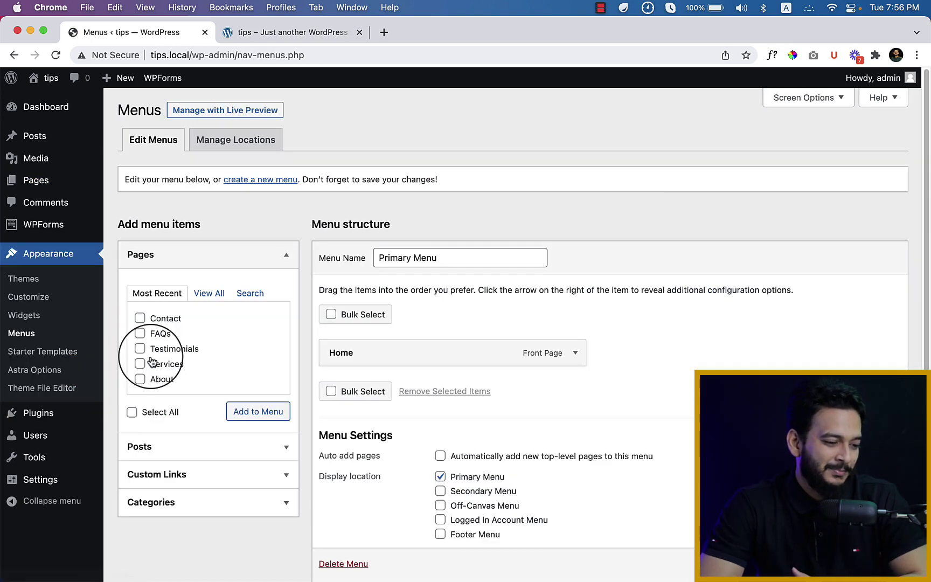
left_click(218, 297)
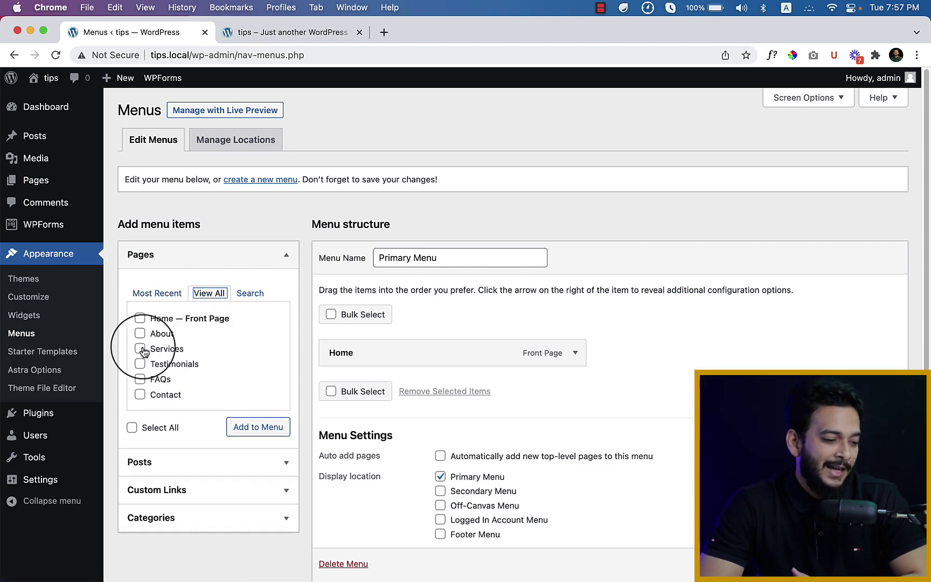
scroll(178, 338, "down", 2)
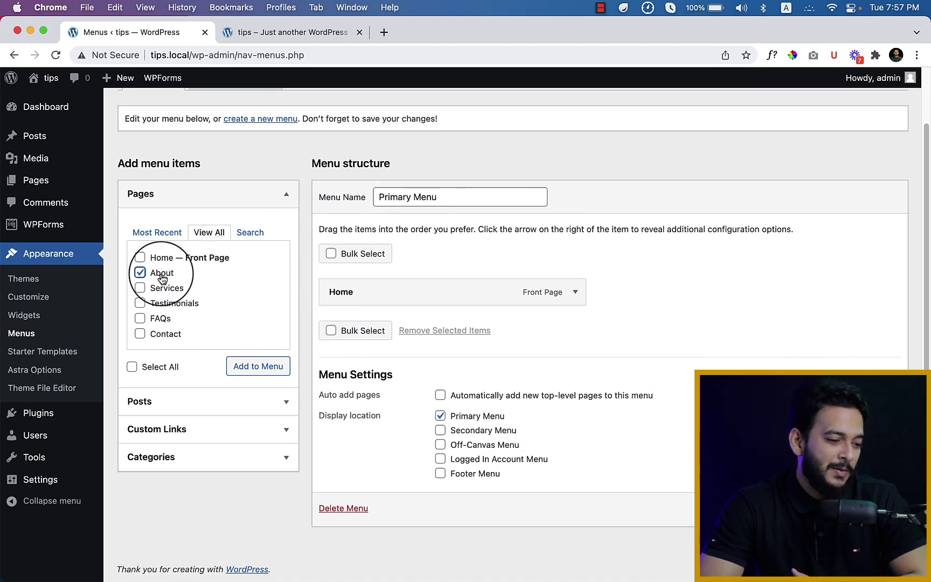
left_click(190, 309)
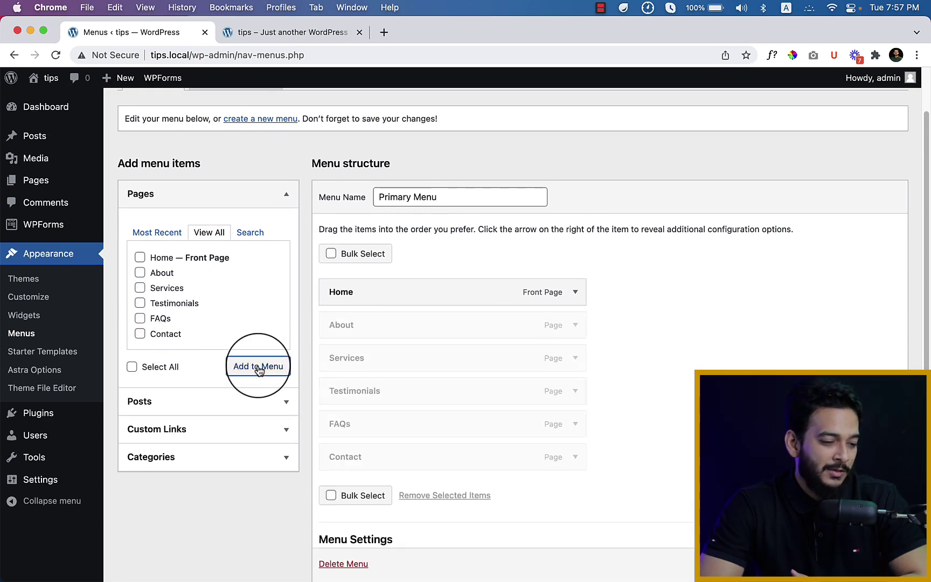
scroll(610, 398, "down", 3)
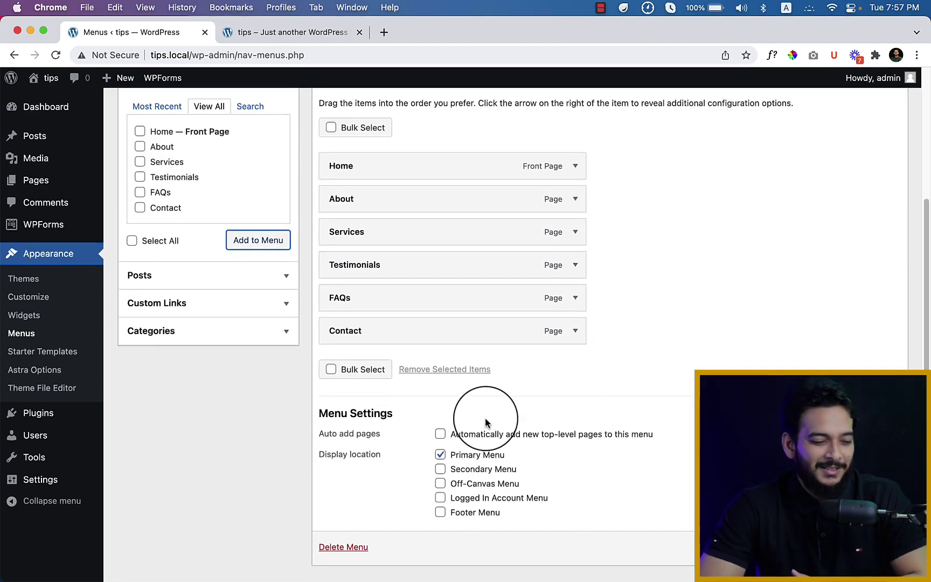
scroll(486, 423, "down", 1)
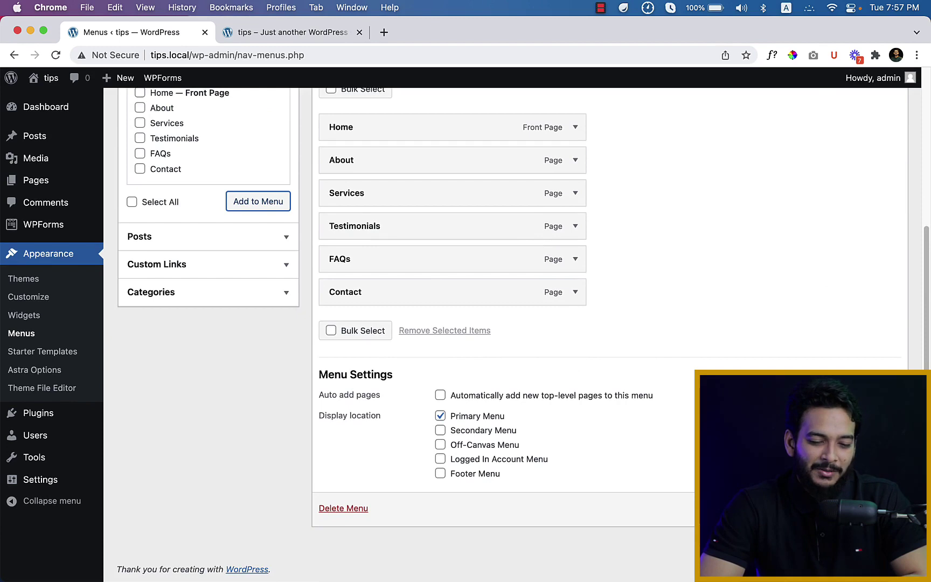
left_click(865, 508)
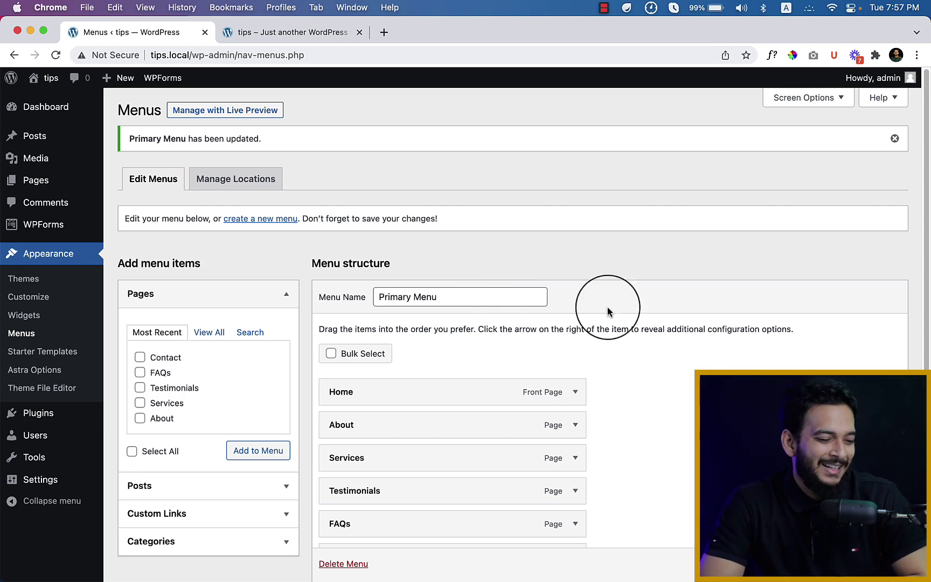
scroll(364, 190, "down", 5)
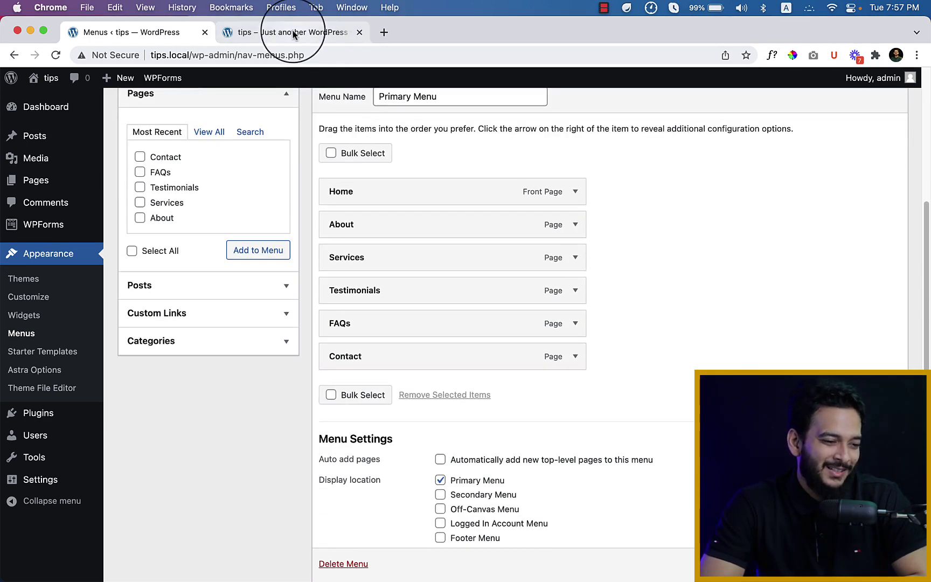
left_click(312, 31)
Reload the front page to confirm the header shows Home, About, Services, Testimonials, FAQs, Contact
right_click(391, 263)
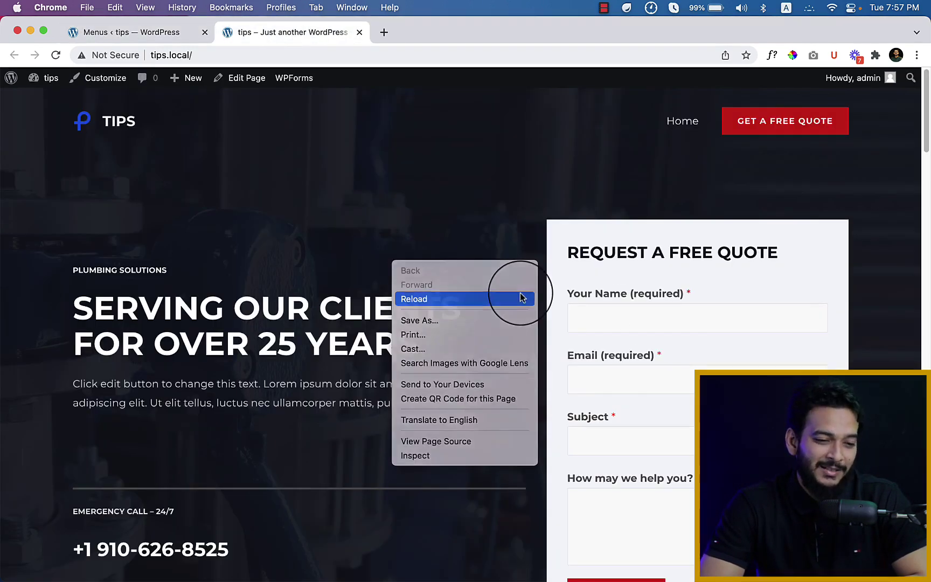
left_click(520, 298)
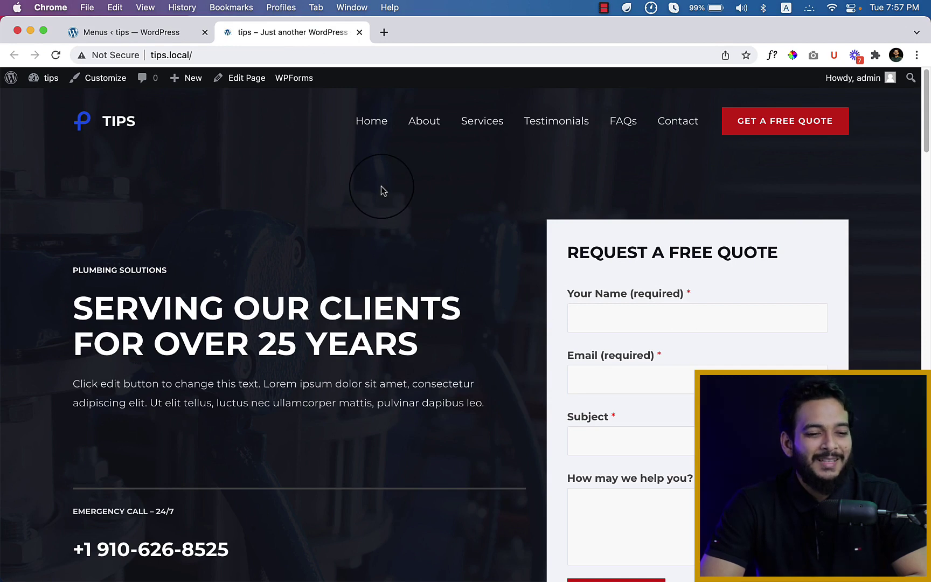